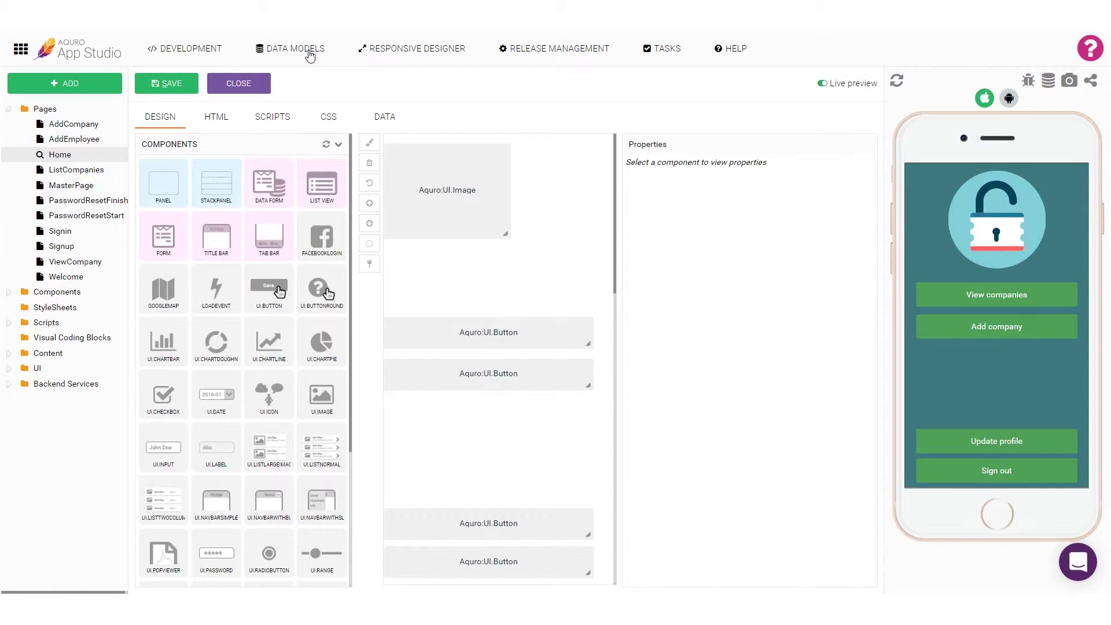
# In Data Models, add a new model named EmployeeModel under Models.
pyautogui.click(305, 56)
pyautogui.rightClick(94, 80)
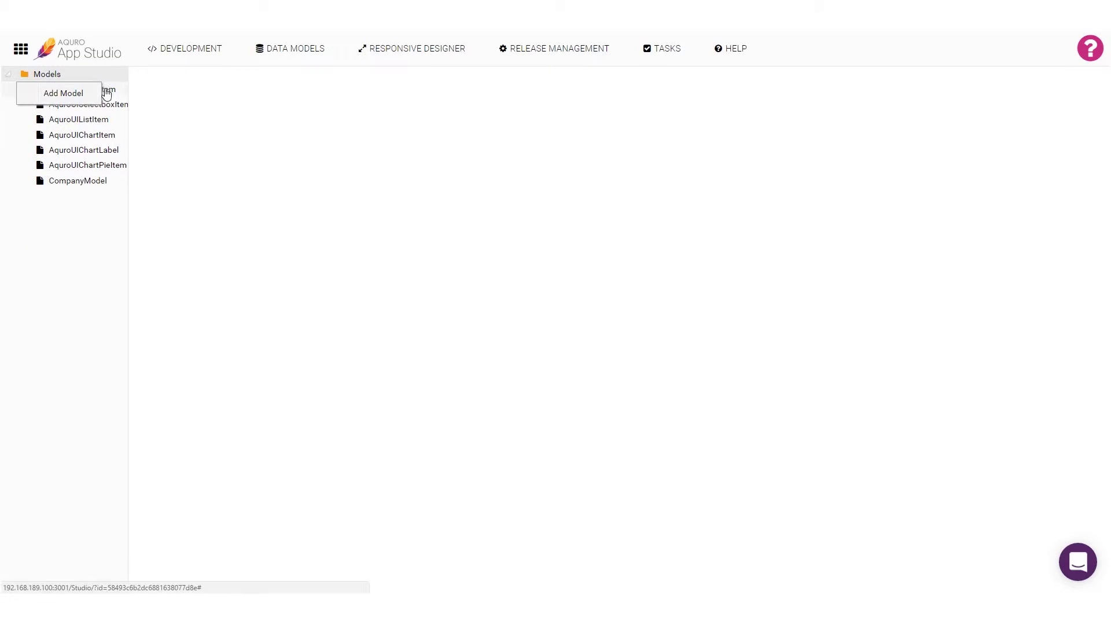
pyautogui.click(96, 93)
pyautogui.write('Emp')
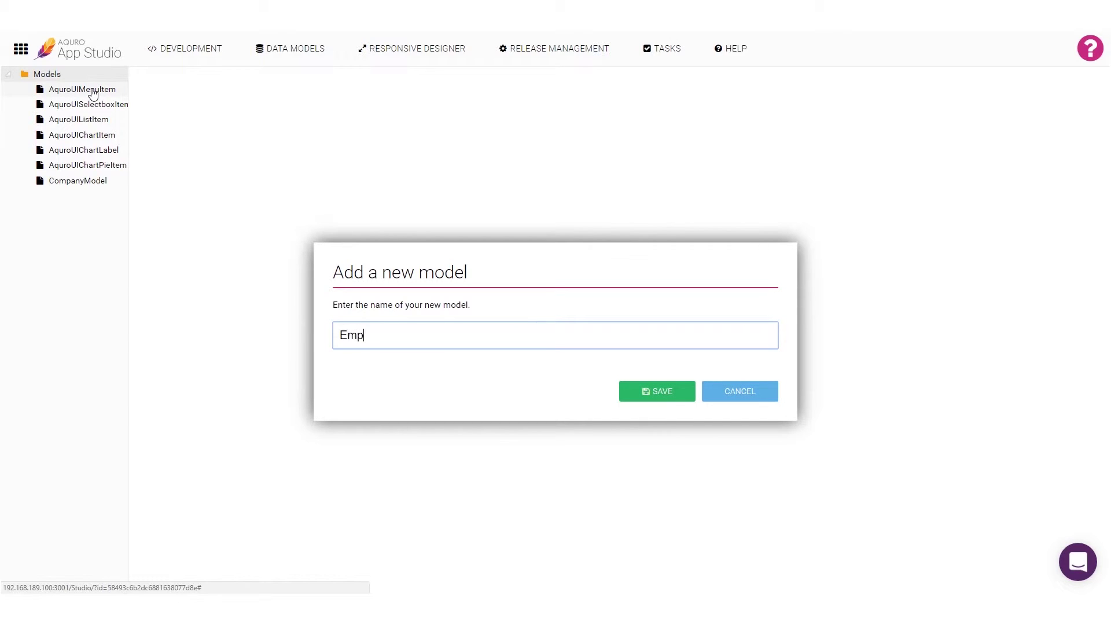
pyautogui.write('loyeeModel')
pyautogui.press('Return')
# Give EmployeeModel the fields Name, Title, Email and CompanyID, save it, and return to development.
pyautogui.click(252, 87)
pyautogui.click(196, 172)
pyautogui.write('Name')
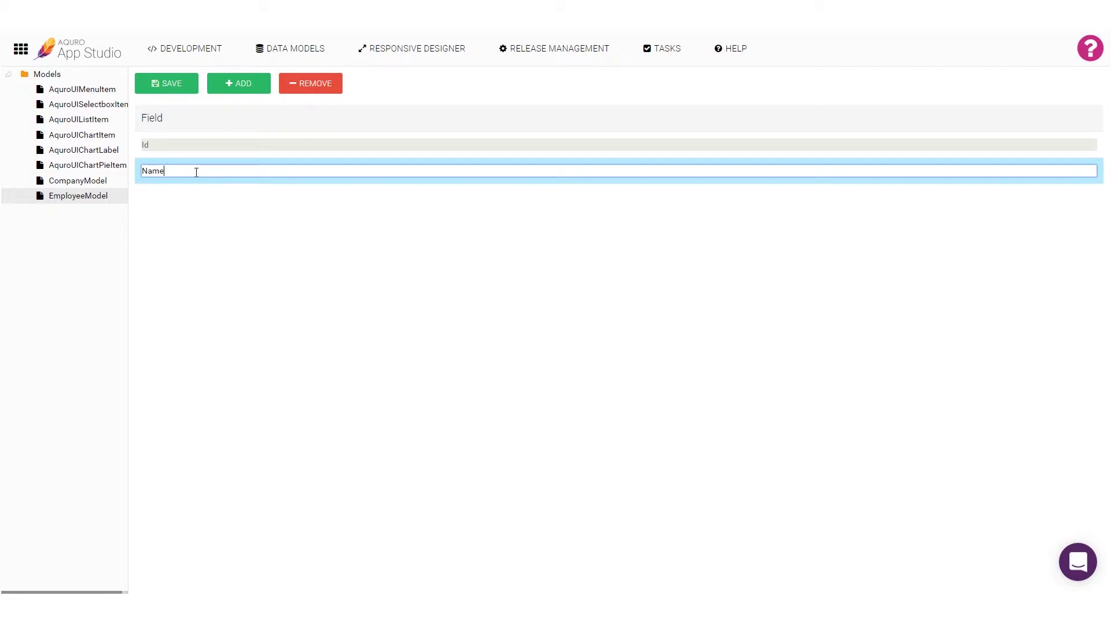
pyautogui.click(224, 92)
pyautogui.write('Title')
pyautogui.click(239, 87)
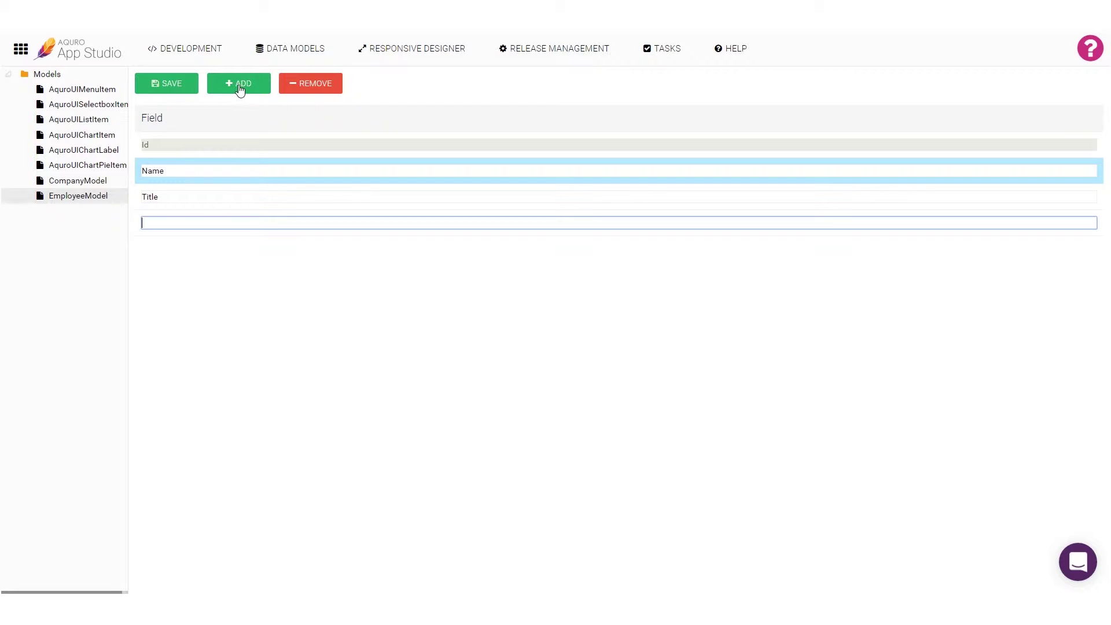
pyautogui.write('Email')
pyautogui.click(240, 88)
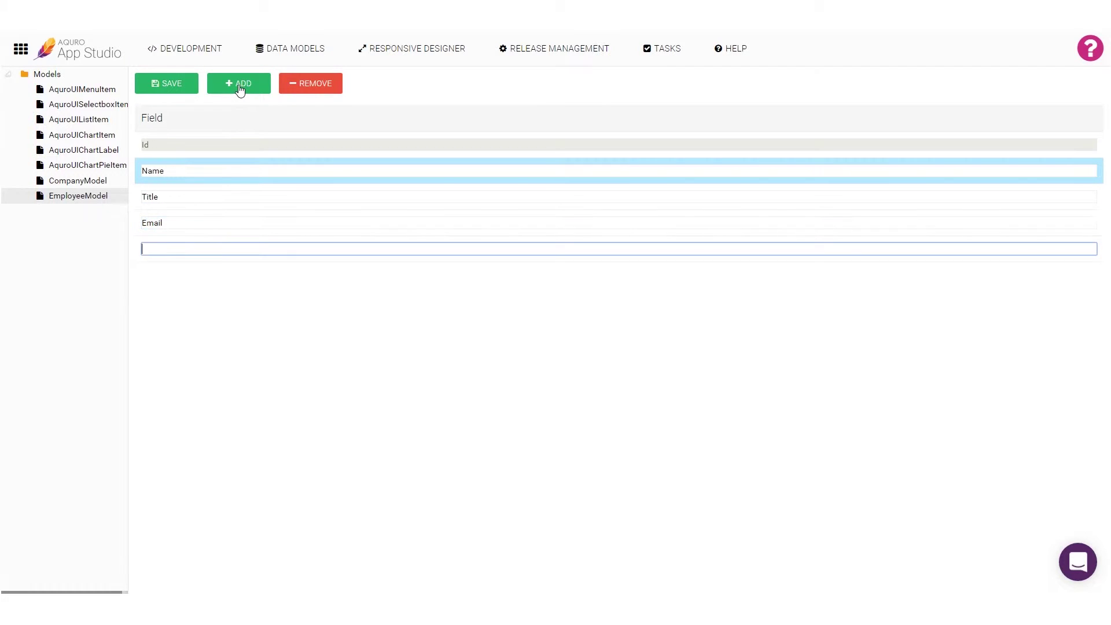
pyautogui.write('CompanyID')
pyautogui.click(187, 87)
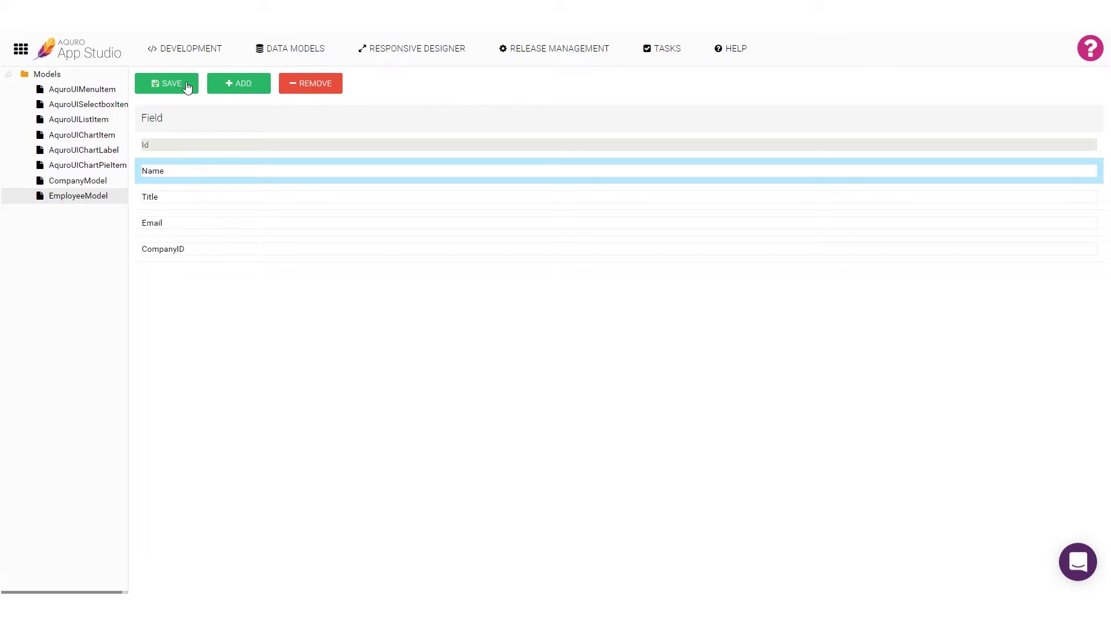
pyautogui.click(182, 51)
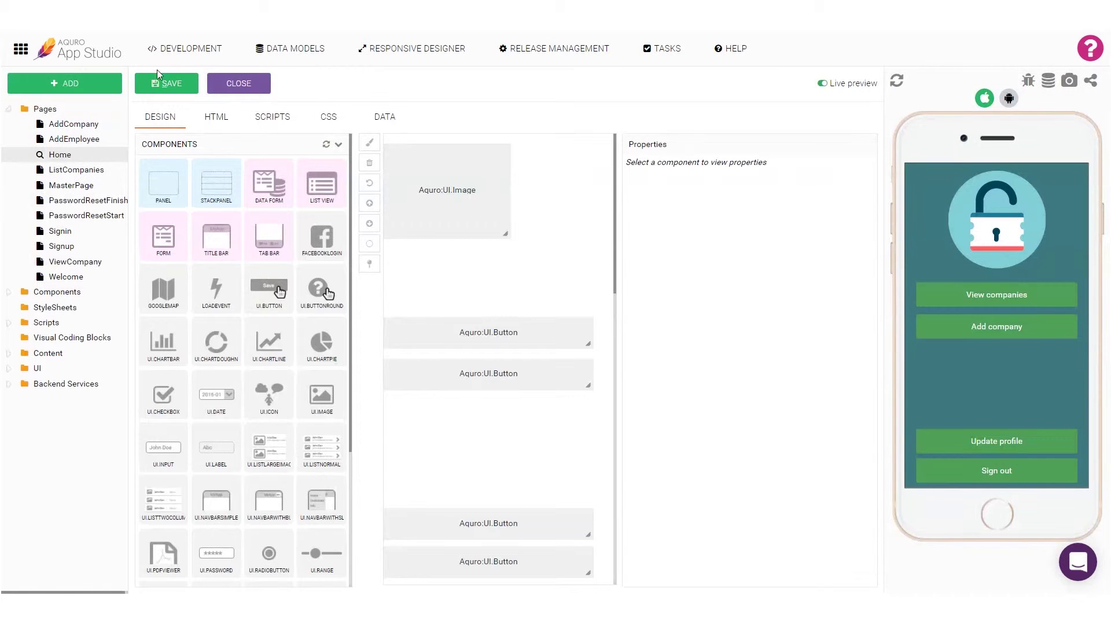
# Under Backend Services > Cloud database, create the collection 'Employees' with EmployeeModel as its data model.
pyautogui.click(13, 386)
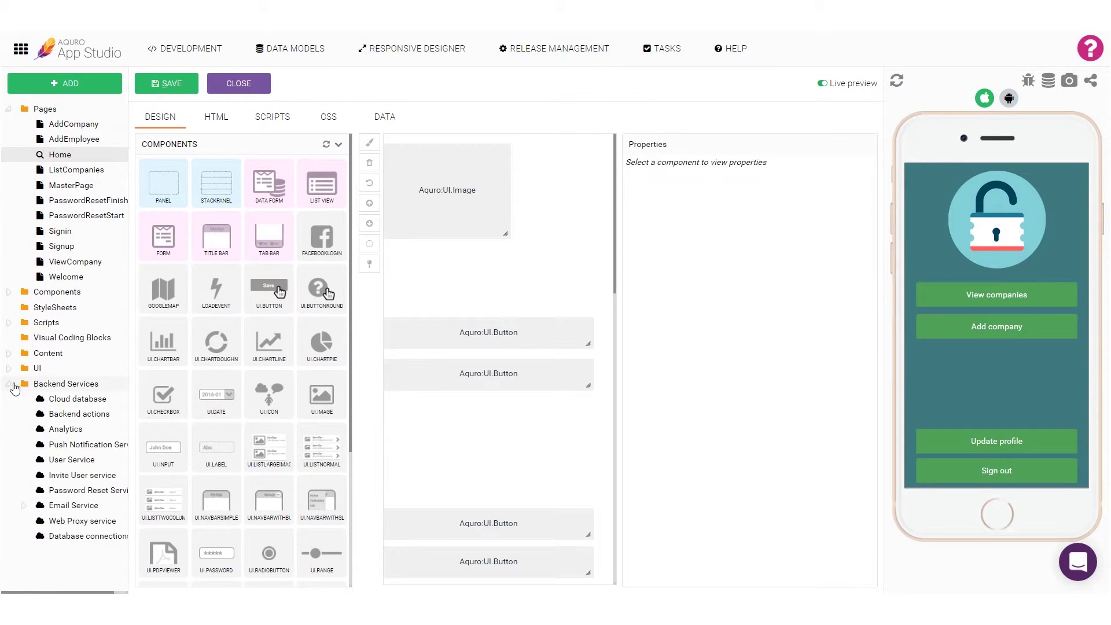
pyautogui.click(66, 405)
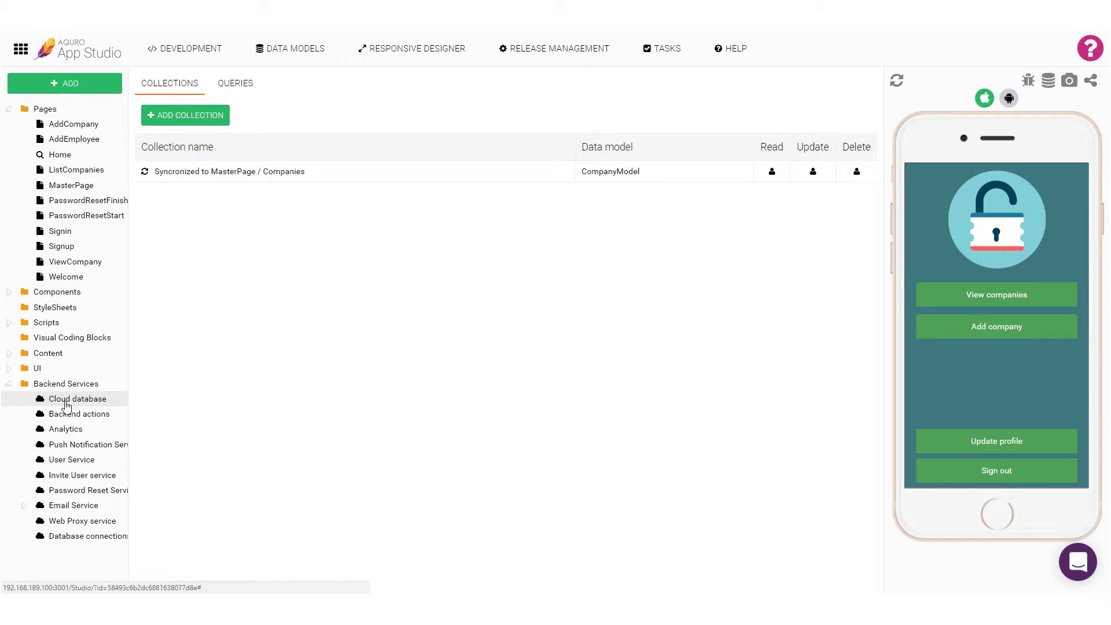
pyautogui.click(196, 117)
pyautogui.click(358, 281)
pyautogui.write('Employees')
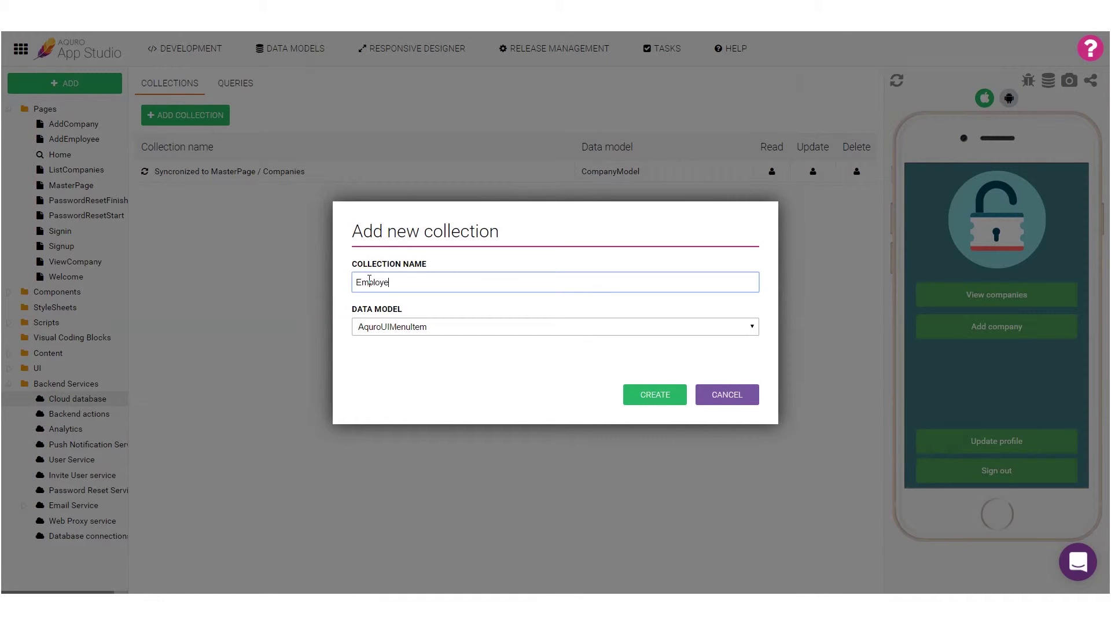
pyautogui.click(408, 329)
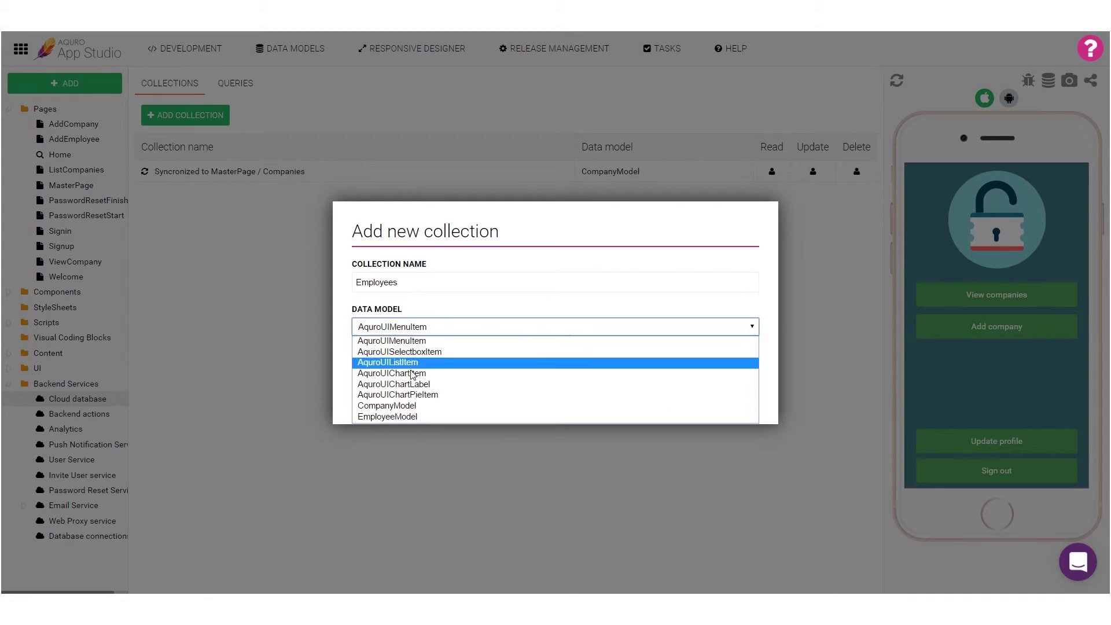
pyautogui.click(414, 415)
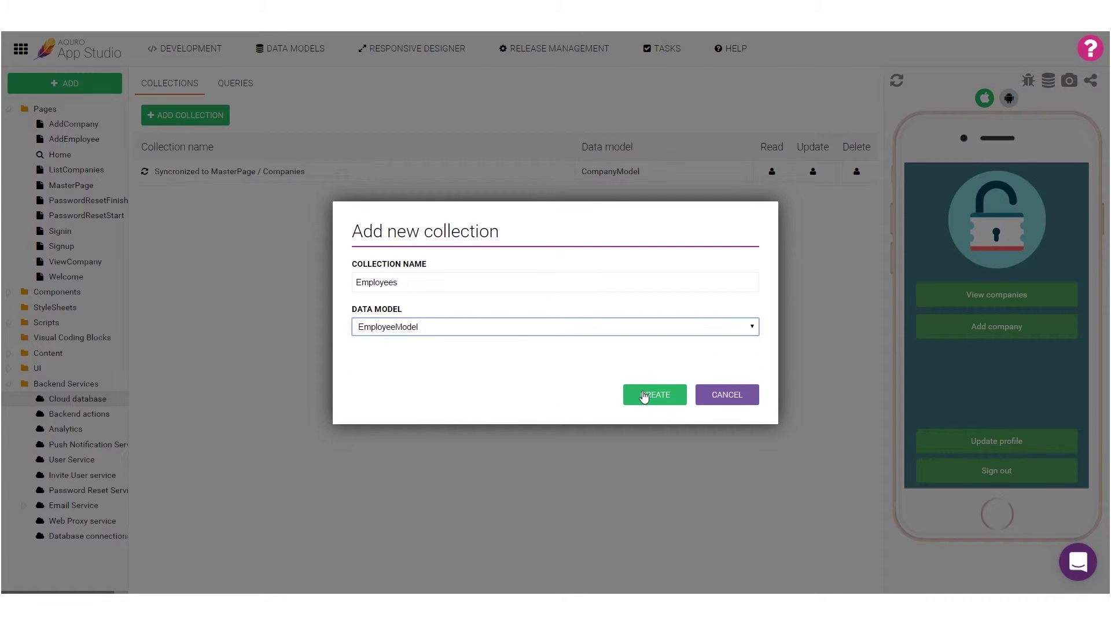
pyautogui.click(646, 394)
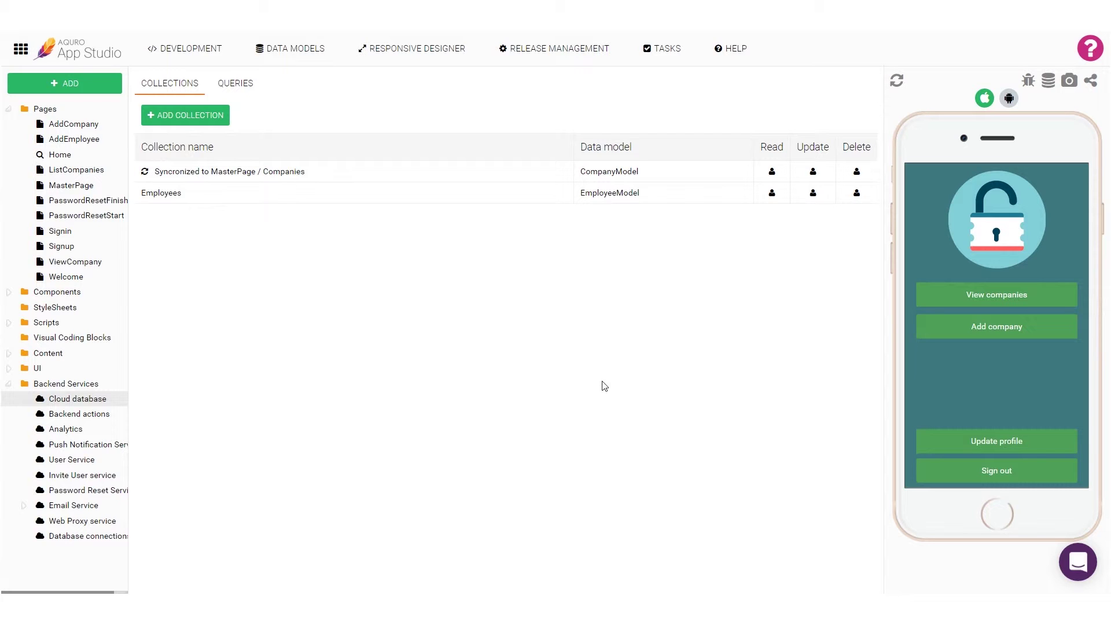
# Connect a Page.Load block to Start in the ViewCompany lower button's click logic.
pyautogui.click(76, 262)
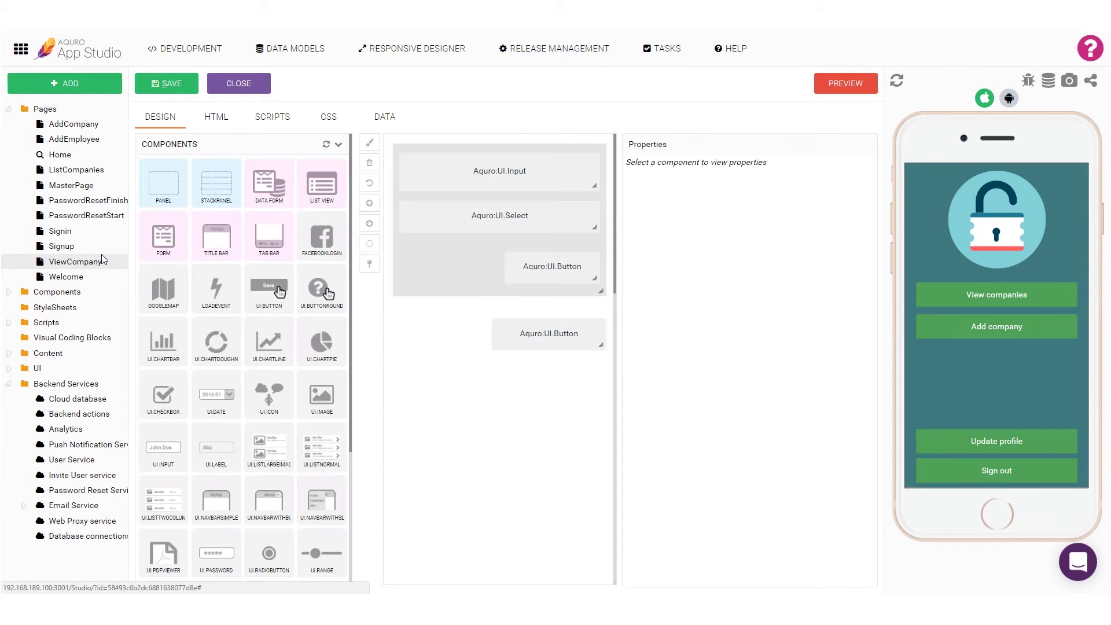
pyautogui.click(519, 327)
pyautogui.click(849, 164)
pyautogui.click(65, 276)
pyautogui.moveTo(88, 285); pyautogui.dragTo(323, 179)
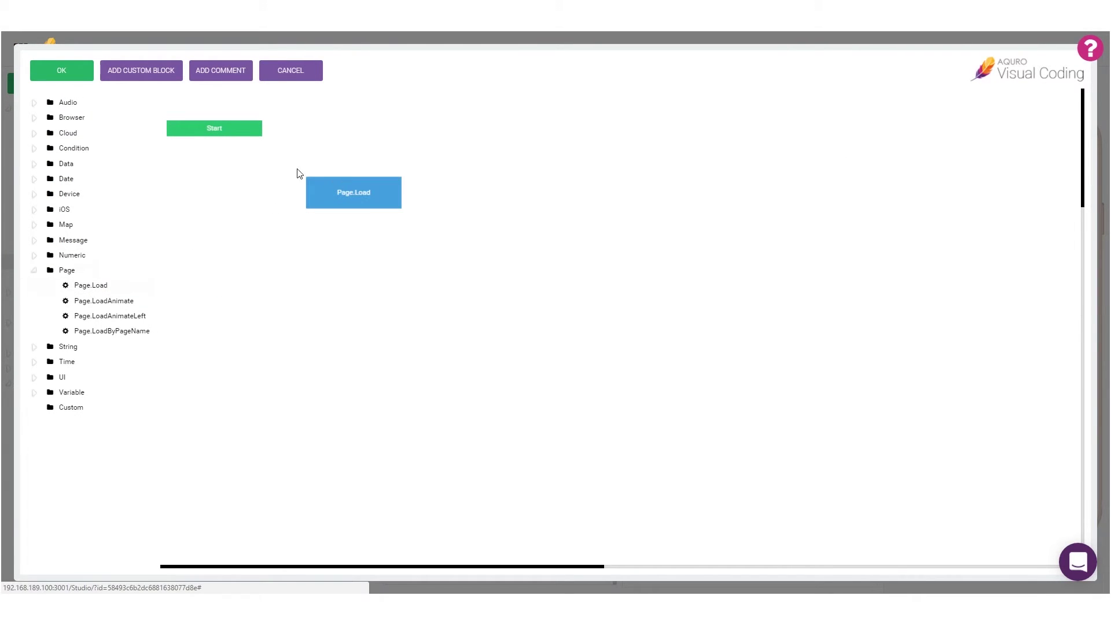
pyautogui.moveTo(238, 131); pyautogui.dragTo(332, 200)
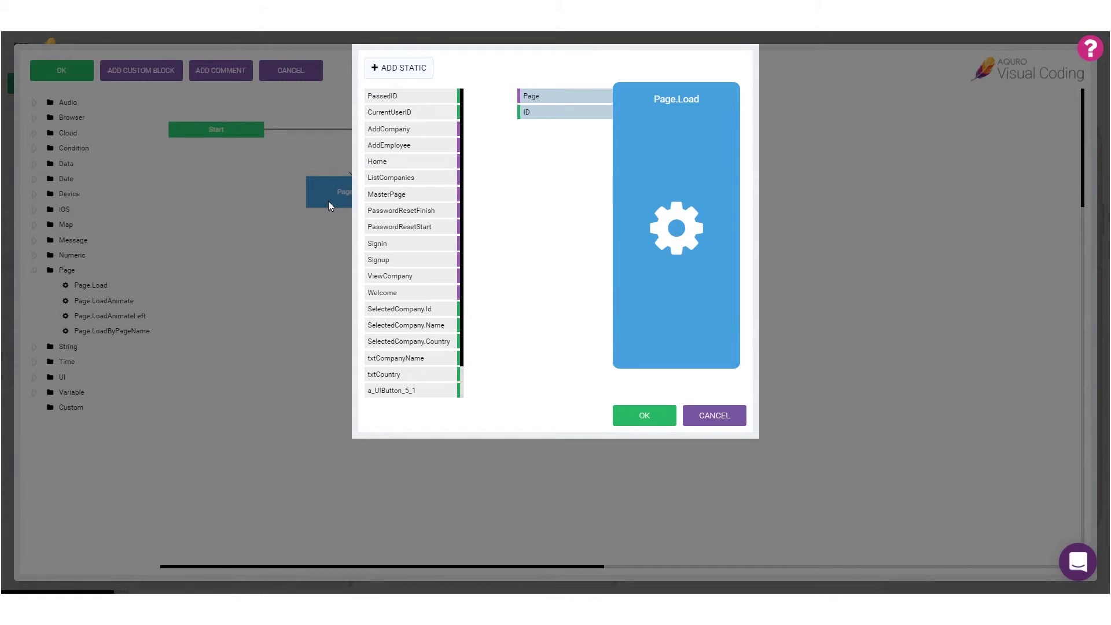
# Make Page.Load open AddEmployee with SelectedCompany.Id as ID, then save ViewCompany.
pyautogui.moveTo(397, 145); pyautogui.dragTo(544, 108)
pyautogui.moveTo(427, 304); pyautogui.dragTo(574, 113)
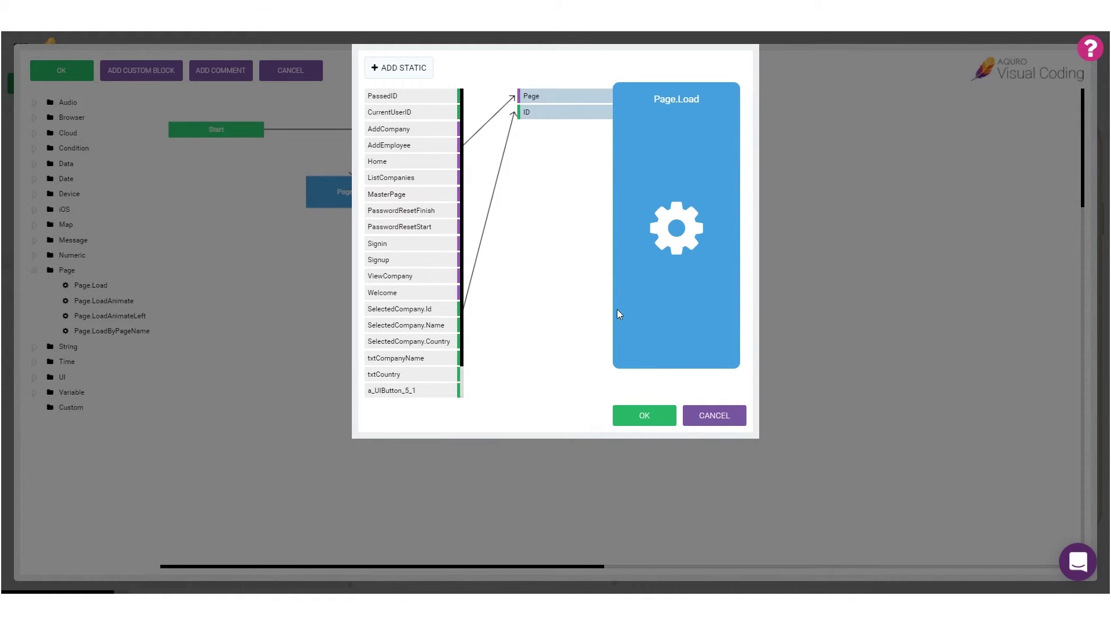
pyautogui.click(634, 417)
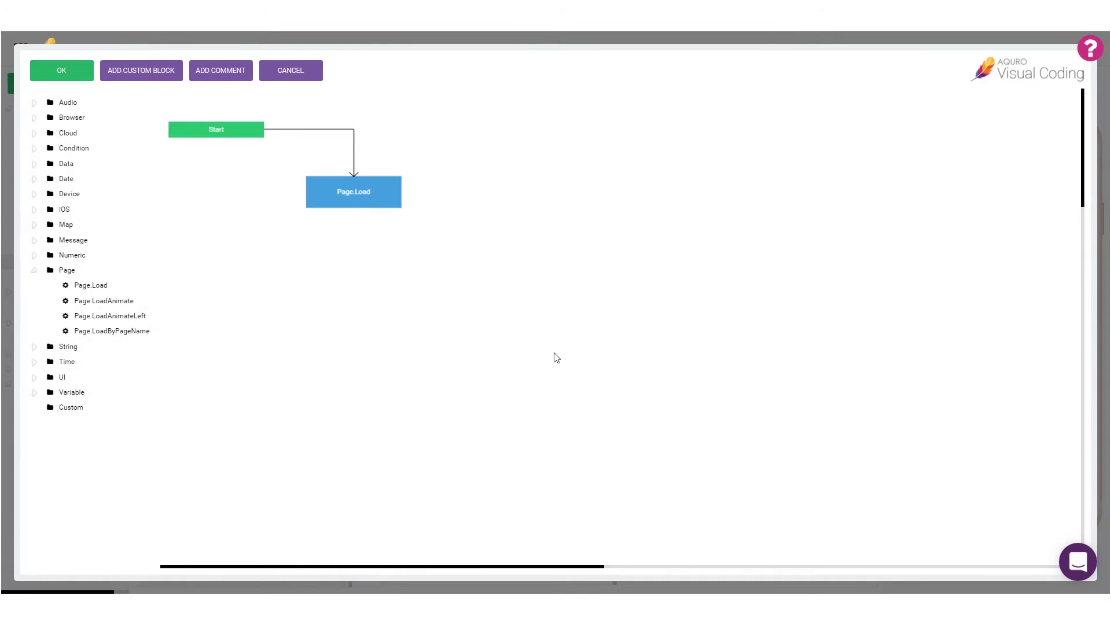
pyautogui.click(81, 68)
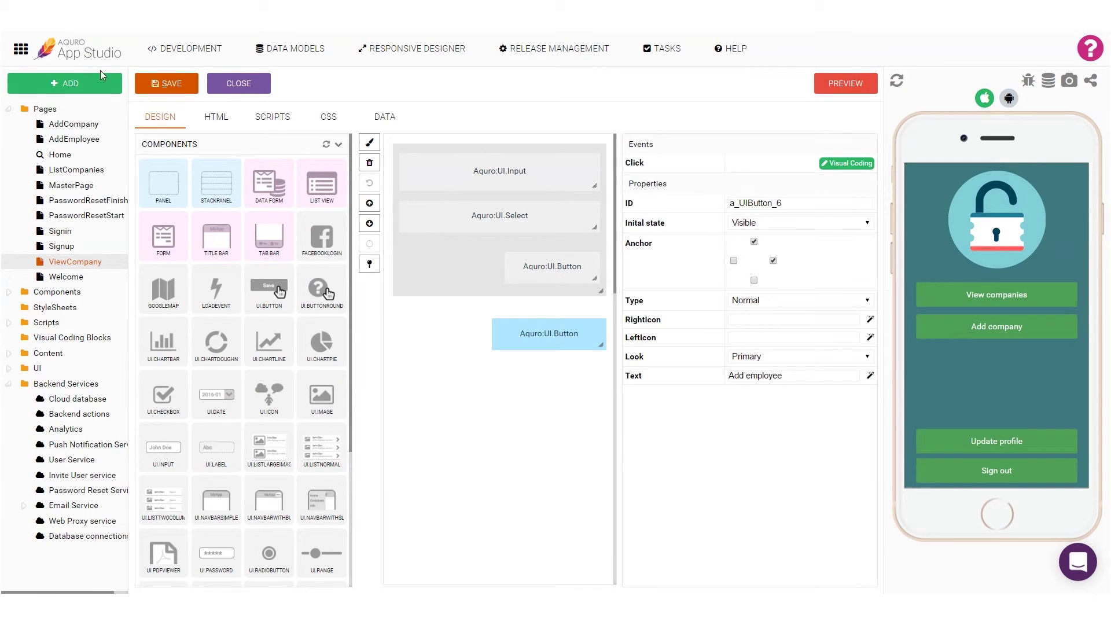
pyautogui.click(161, 84)
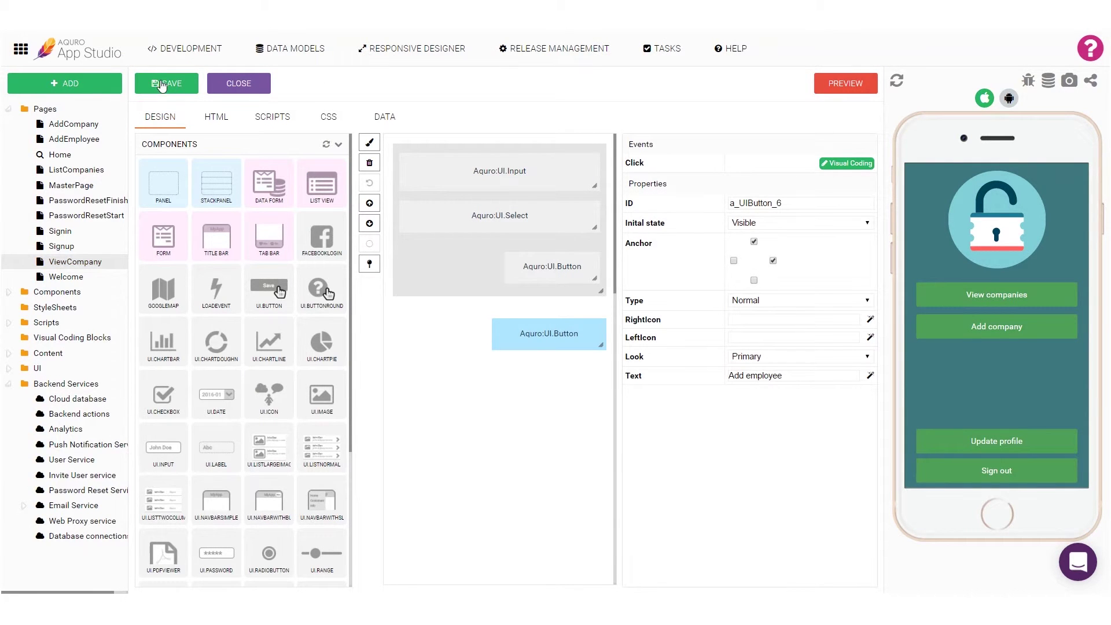
# Add a Cloud.Database.Insert block to the AddEmployee button's click logic.
pyautogui.click(102, 142)
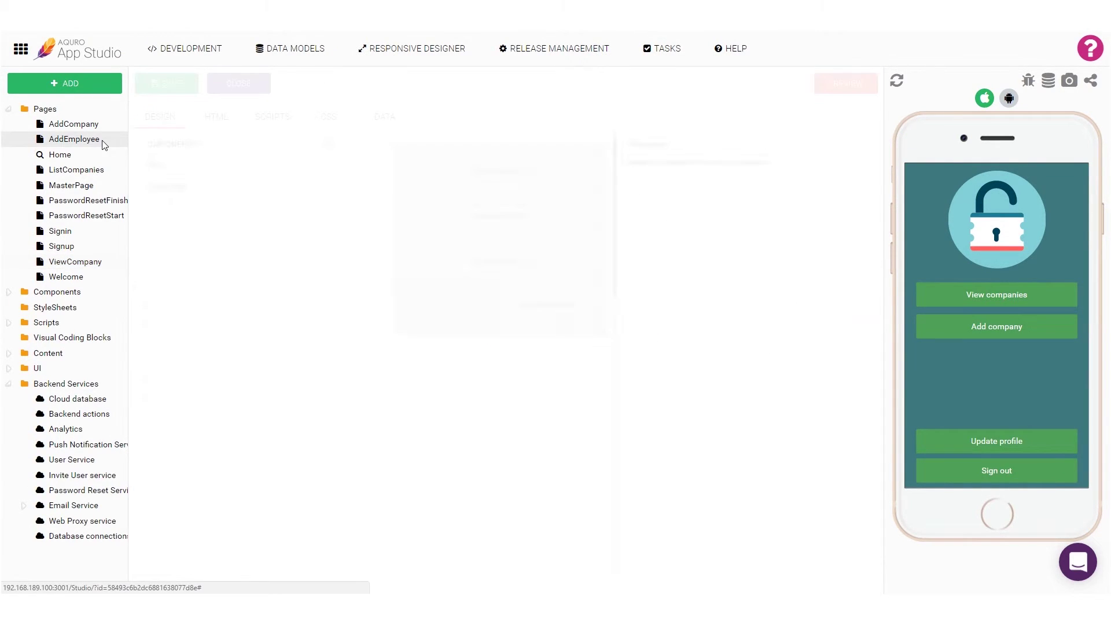
pyautogui.click(519, 304)
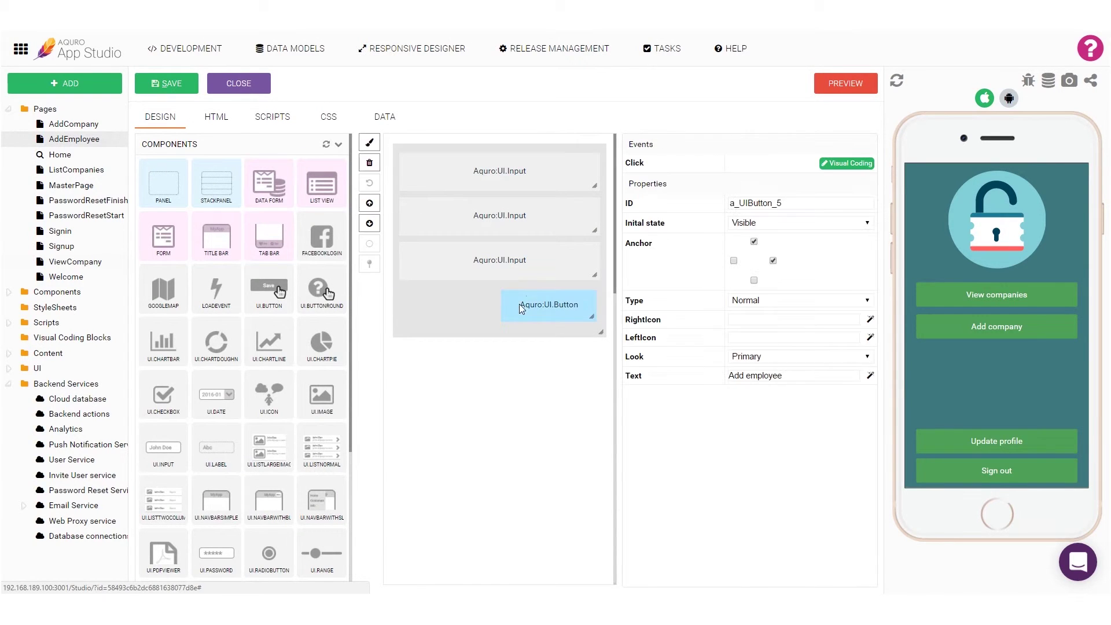
pyautogui.click(833, 164)
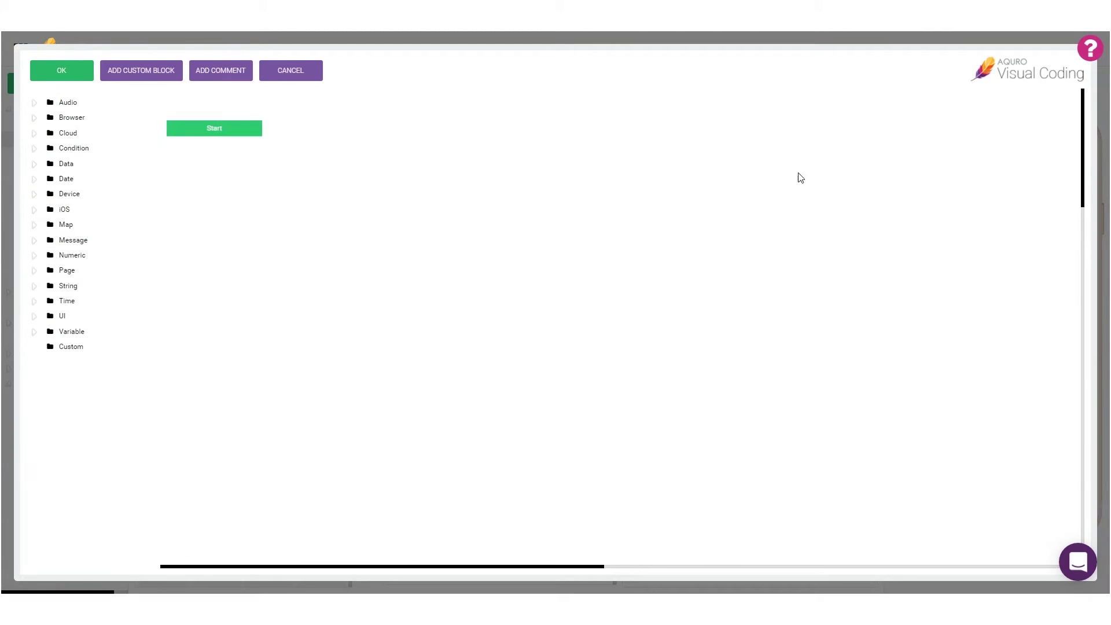
pyautogui.click(37, 134)
pyautogui.moveTo(132, 377)
pyautogui.mouseDown()
pyautogui.moveTo(292, 237)
pyautogui.moveTo(371, 147)
pyautogui.moveTo(304, 132)
pyautogui.moveTo(314, 152)
pyautogui.mouseUp()
pyautogui.doubleClick(314, 151)
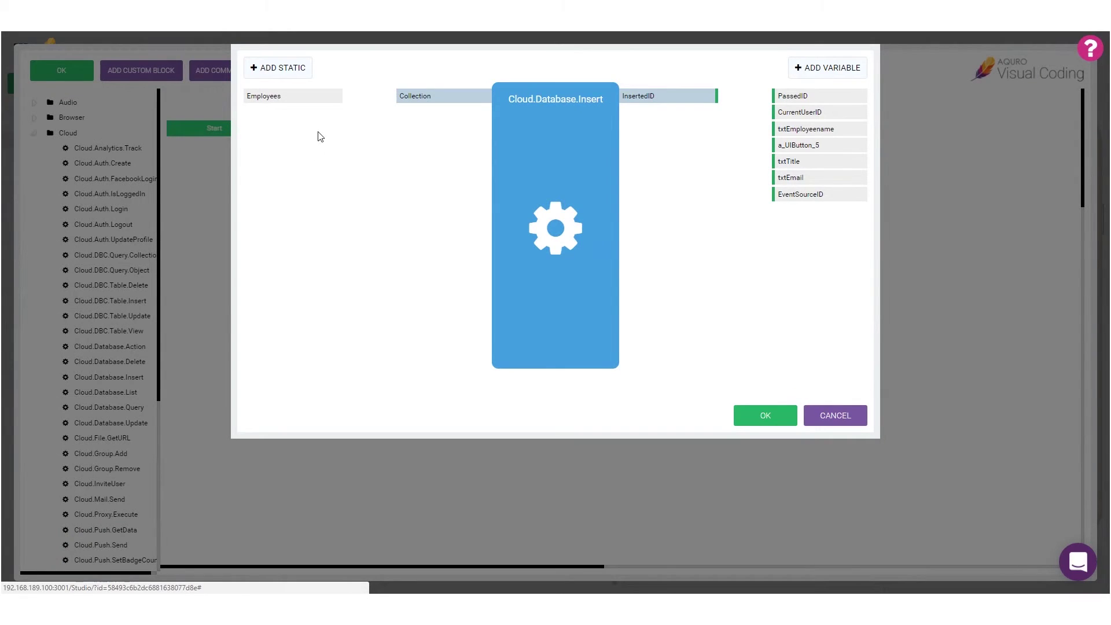
# Insert into Employees, mapping txtEmployeename, txtTitle, txtEmail and PassedID to Name, Title, Email, CompanyID.
pyautogui.moveTo(309, 97); pyautogui.dragTo(458, 106)
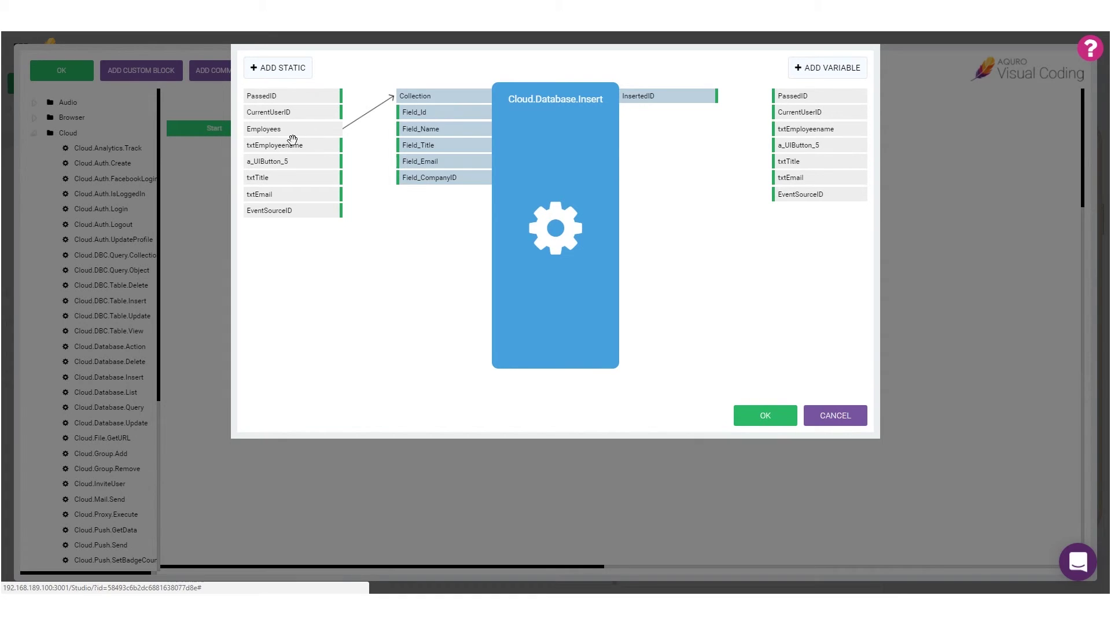
pyautogui.moveTo(278, 145); pyautogui.dragTo(422, 130)
pyautogui.moveTo(276, 177); pyautogui.dragTo(430, 146)
pyautogui.moveTo(290, 194); pyautogui.dragTo(433, 161)
pyautogui.moveTo(311, 96); pyautogui.dragTo(457, 185)
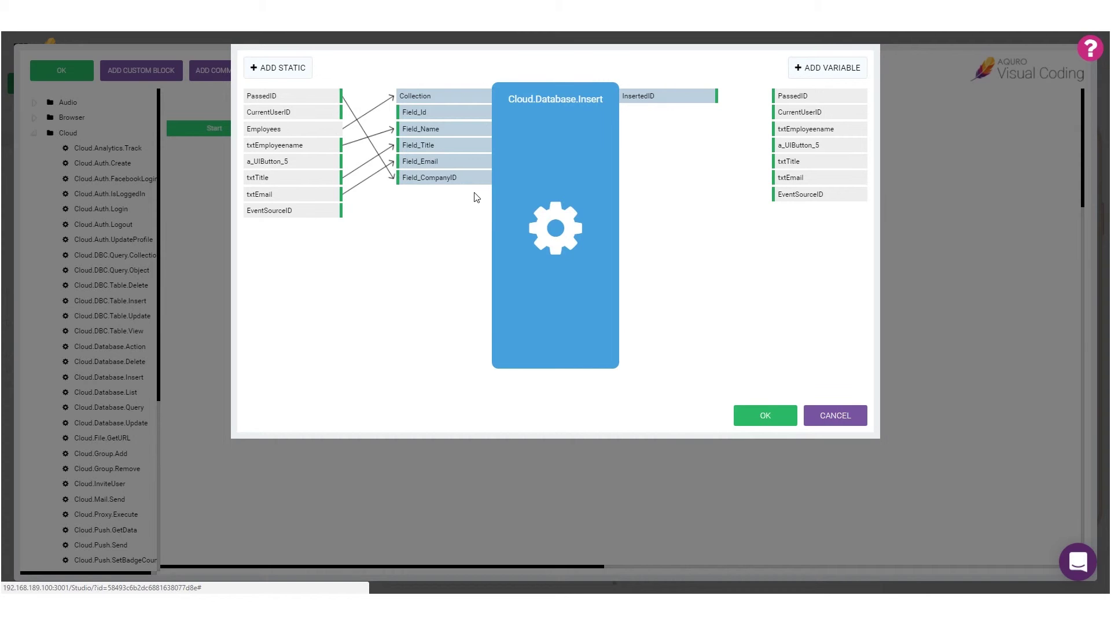
pyautogui.click(746, 421)
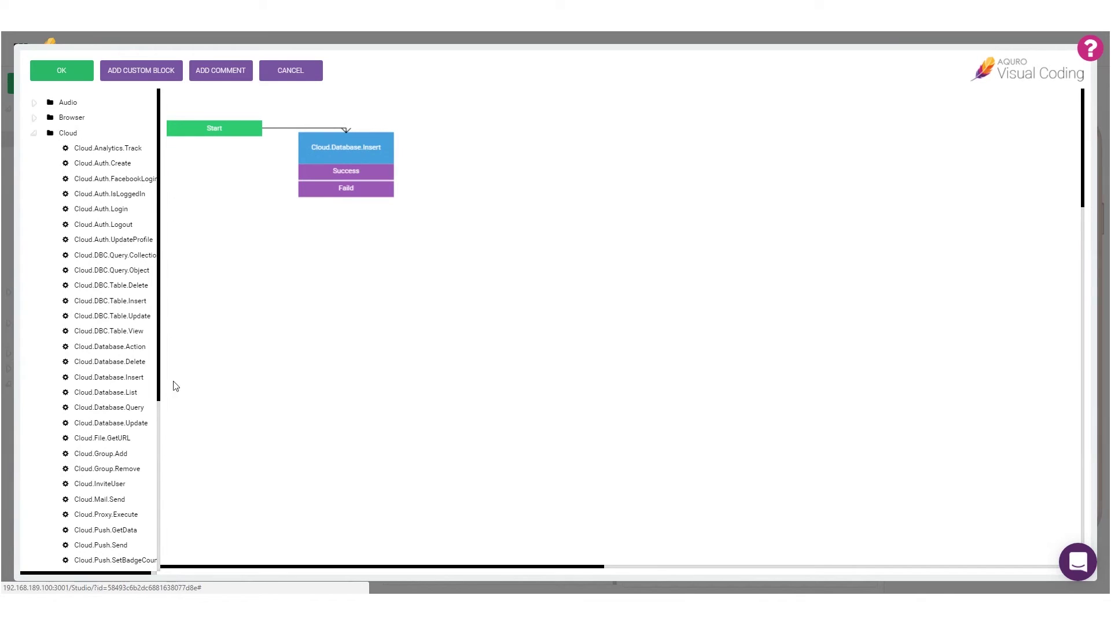
pyautogui.scroll(-5, 102, 390)
# Add a Page.Load step loading ViewCompany with PassedID as ID, then close the logic editor.
pyautogui.click(52, 481)
pyautogui.moveTo(58, 495); pyautogui.dragTo(455, 172)
pyautogui.click(490, 165)
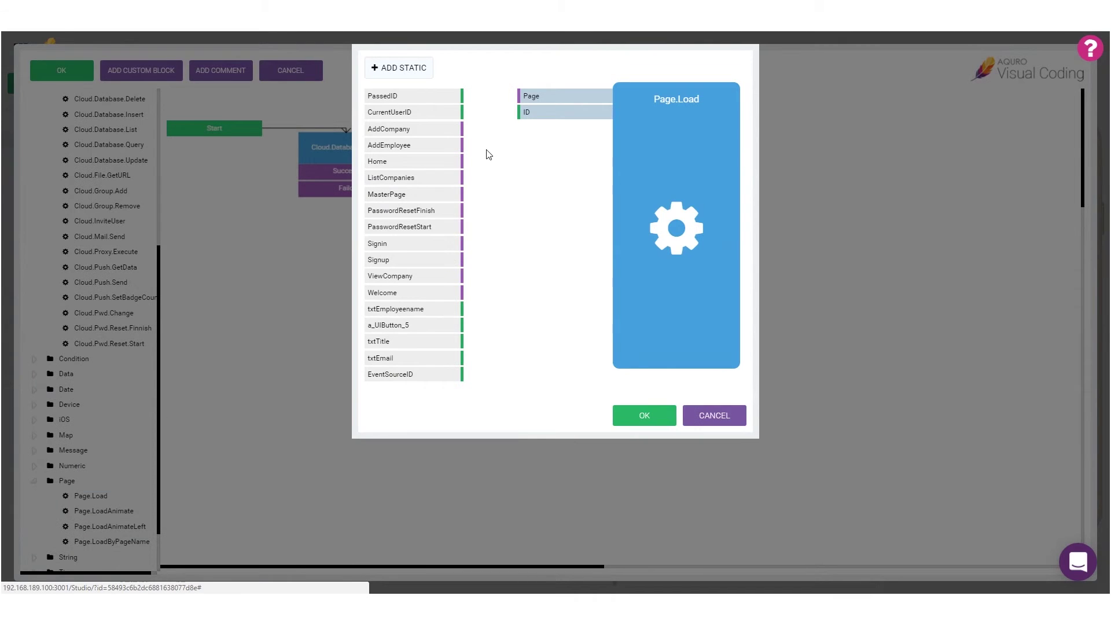
pyautogui.moveTo(402, 275); pyautogui.dragTo(528, 96)
pyautogui.moveTo(403, 99); pyautogui.dragTo(530, 113)
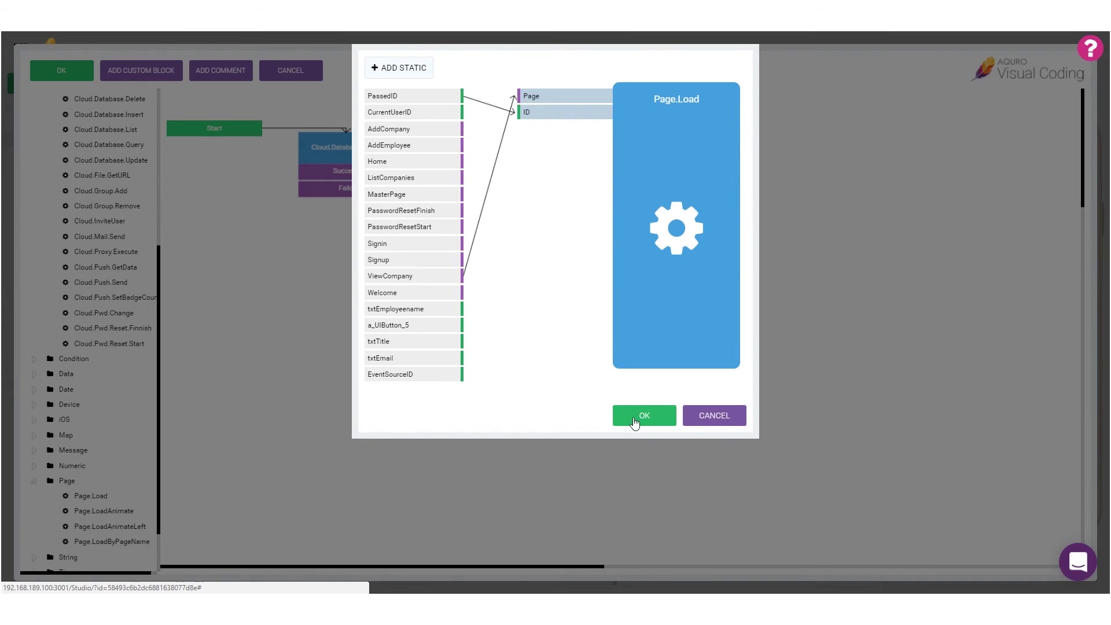
pyautogui.click(635, 421)
pyautogui.click(77, 79)
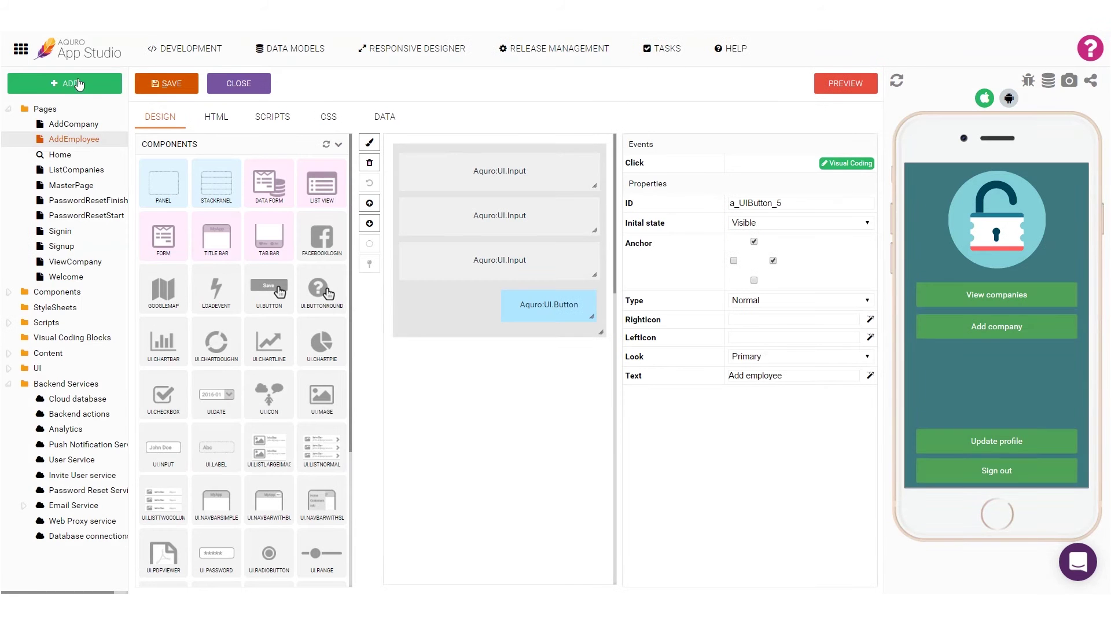
# Save AddEmployee and navigate the preview to a company's add employee form.
pyautogui.click(175, 88)
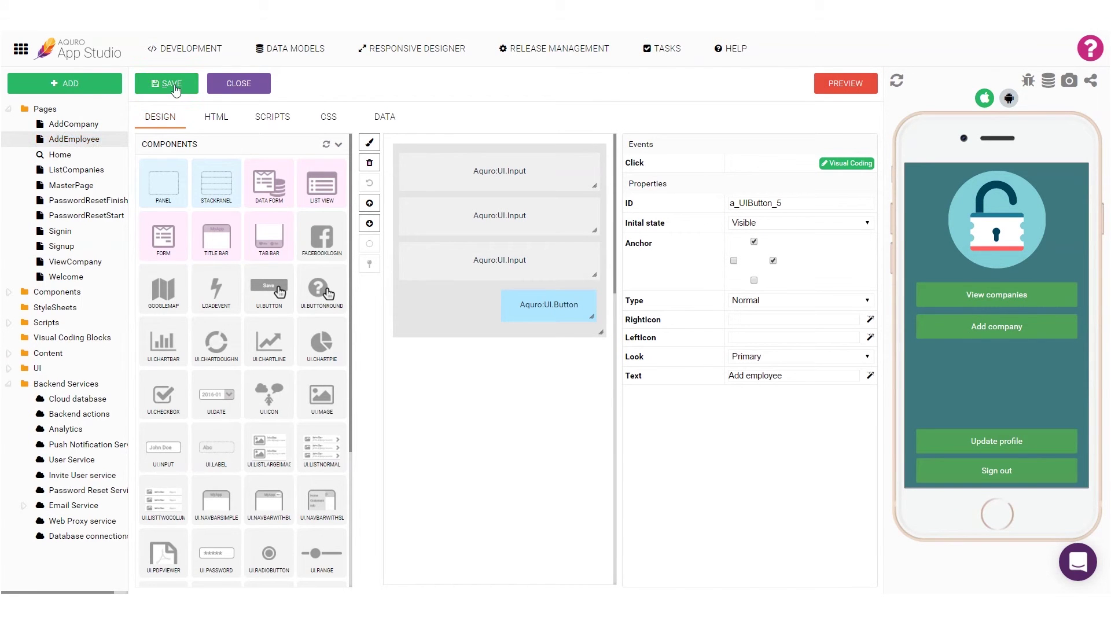
pyautogui.click(956, 294)
pyautogui.click(955, 220)
pyautogui.click(1036, 316)
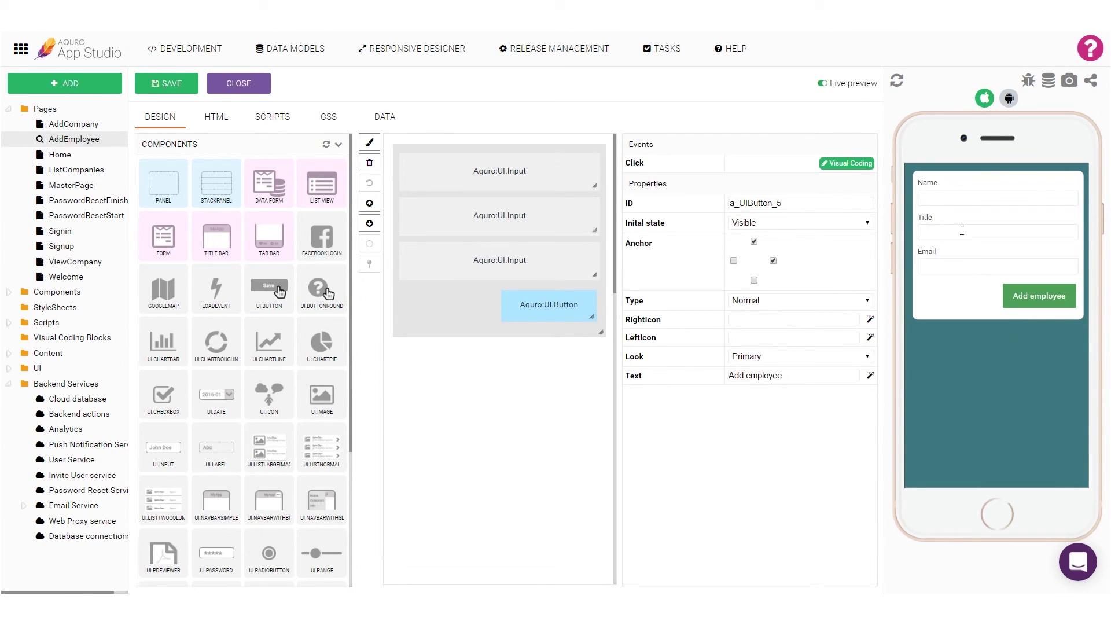
# Submit a test employee with a name, title Developer, and an e-mail address.
pyautogui.click(941, 198)
pyautogui.write('Johan')
pyautogui.press('Tab')
pyautogui.write('Developer')
pyautogui.press('Tab')
pyautogui.click(1038, 306)
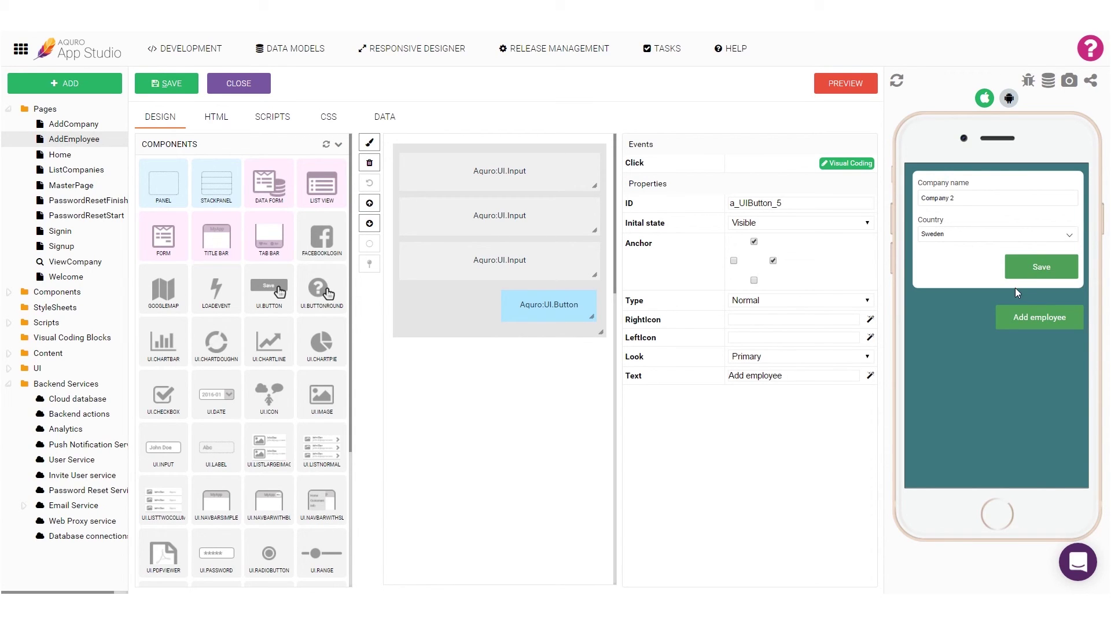
# List the saved records in the Employees cloud database collection.
pyautogui.click(88, 404)
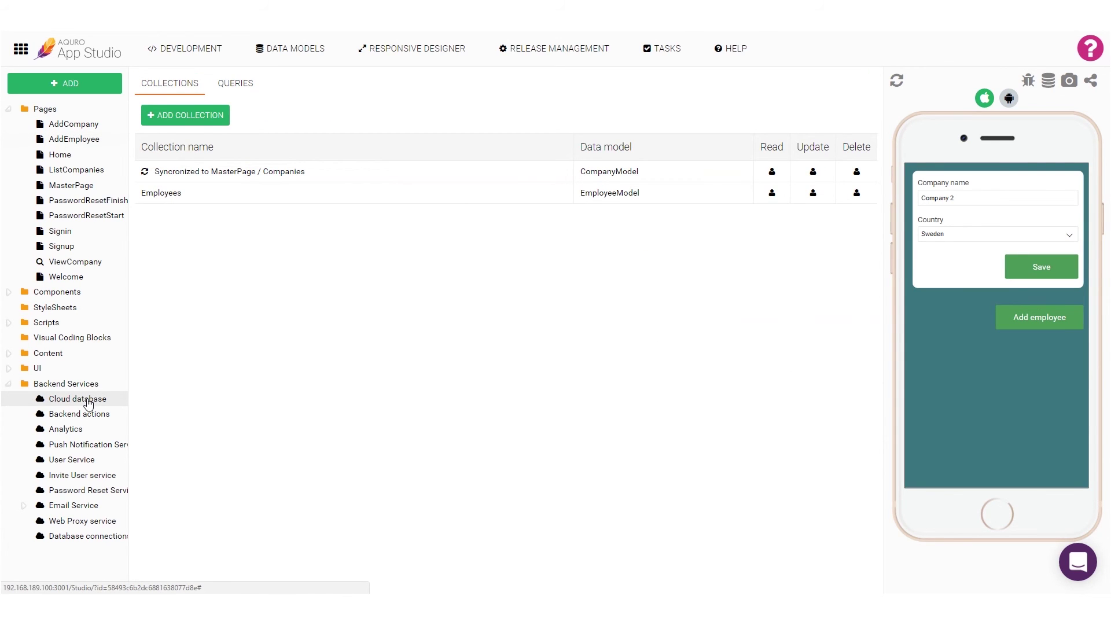
pyautogui.click(242, 199)
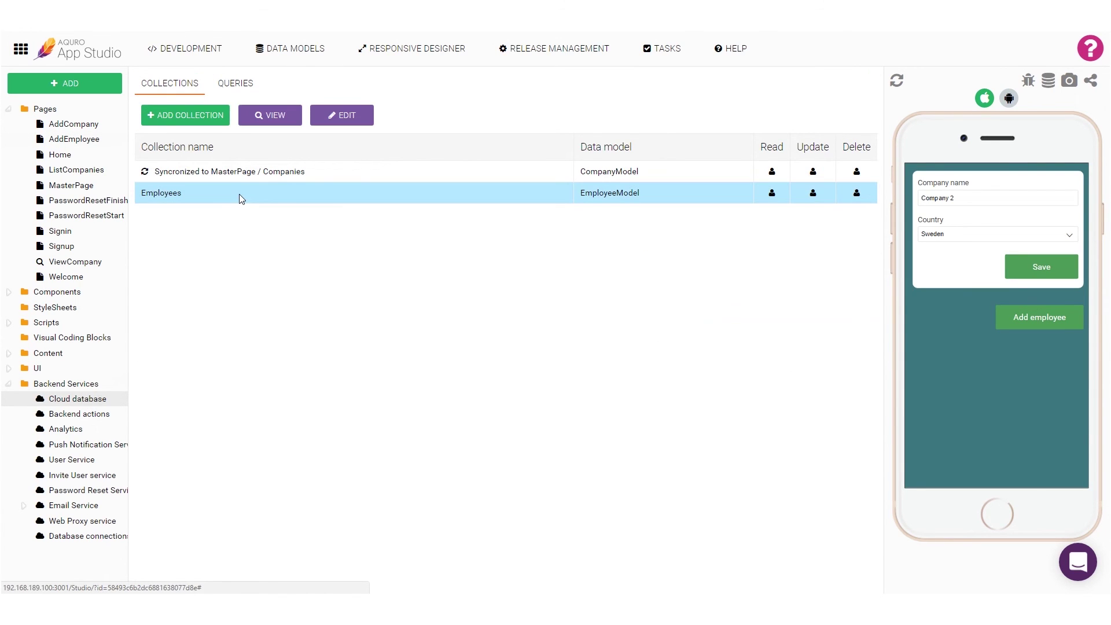
pyautogui.click(288, 121)
pyautogui.click(288, 123)
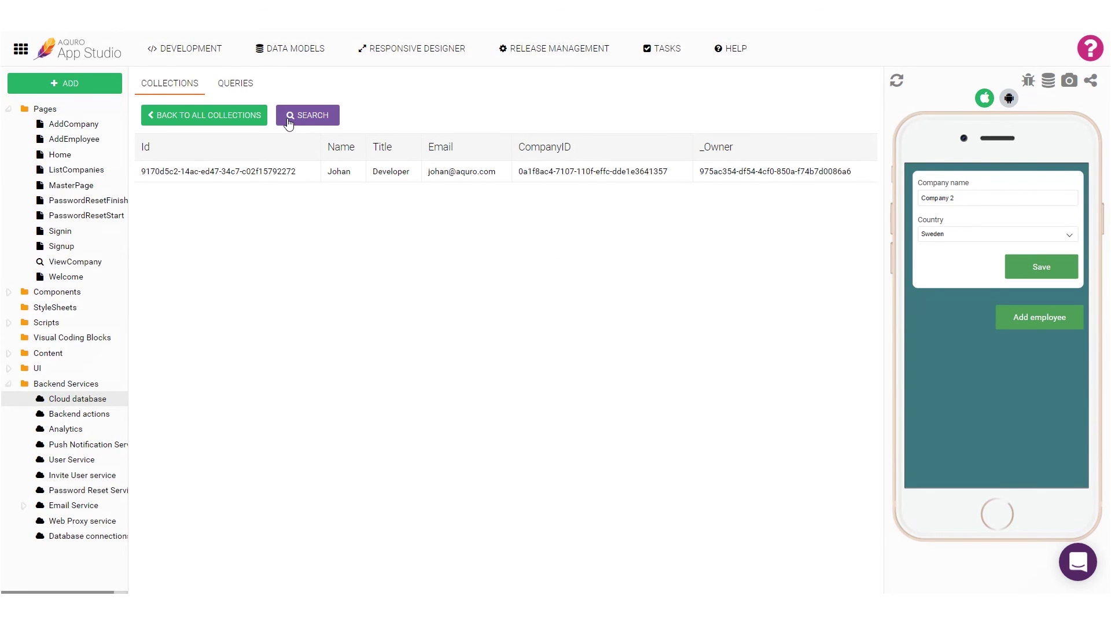